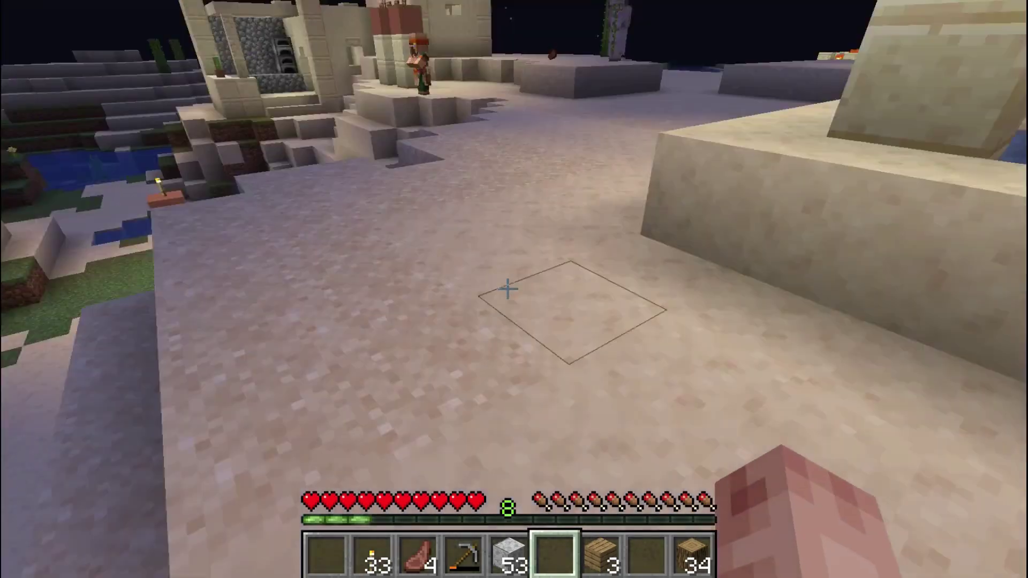
Search Google for 'tlauncher' and keep only the tlauncher.org homepage open.
key(w)
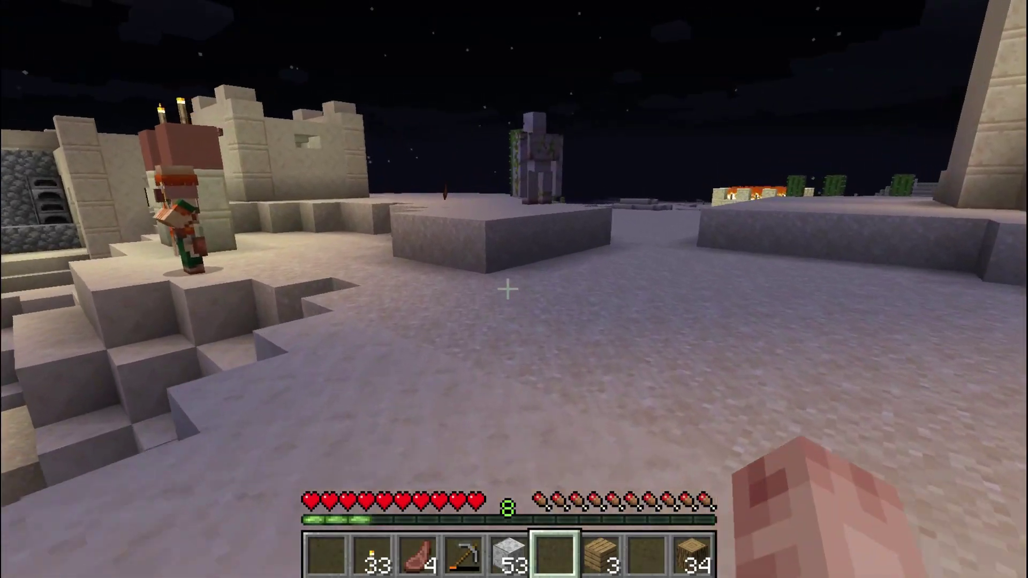
key(w)
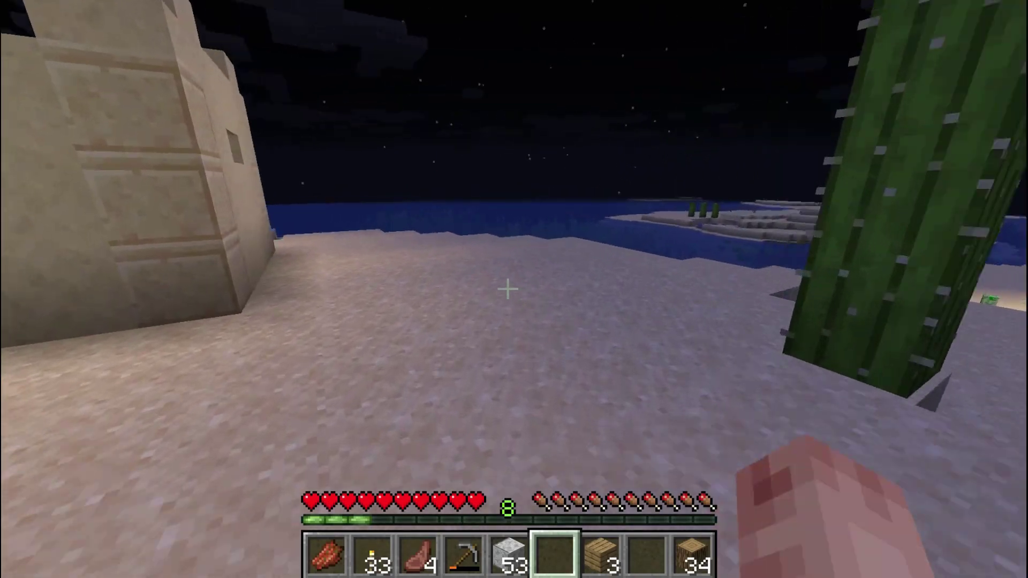
key(w)
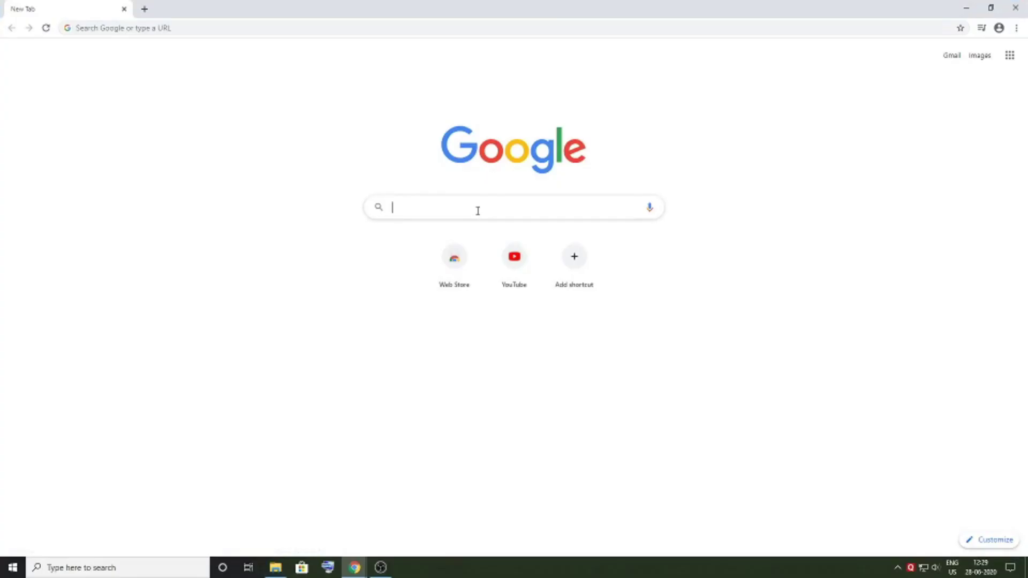
text(t laun)
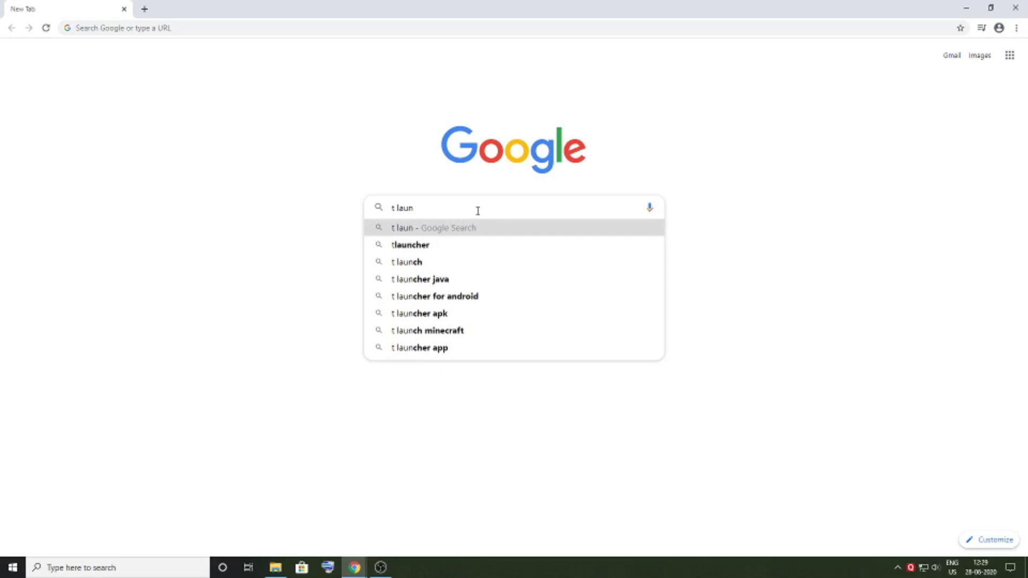
click(446, 249)
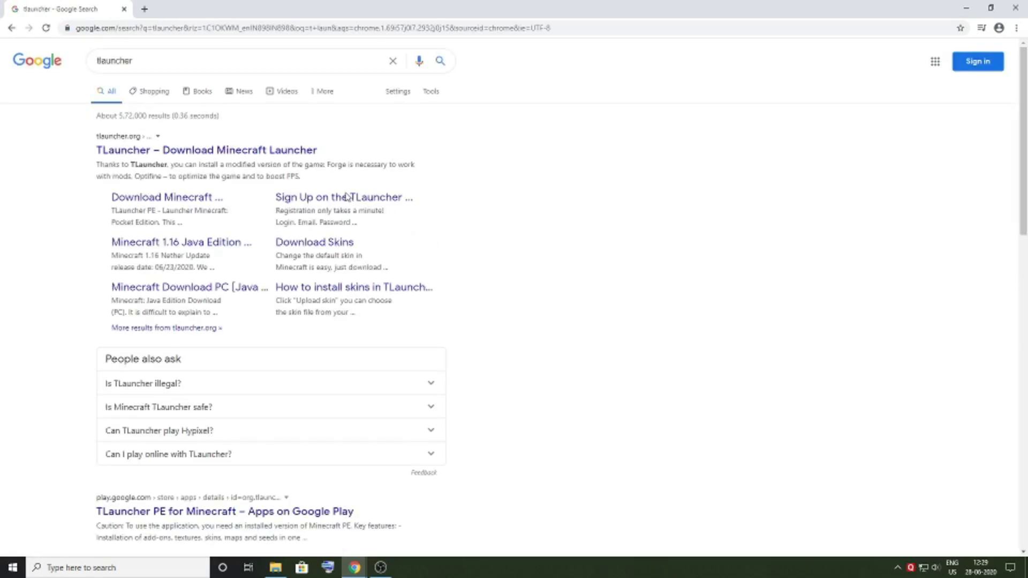
middle_click(278, 152)
click(124, 10)
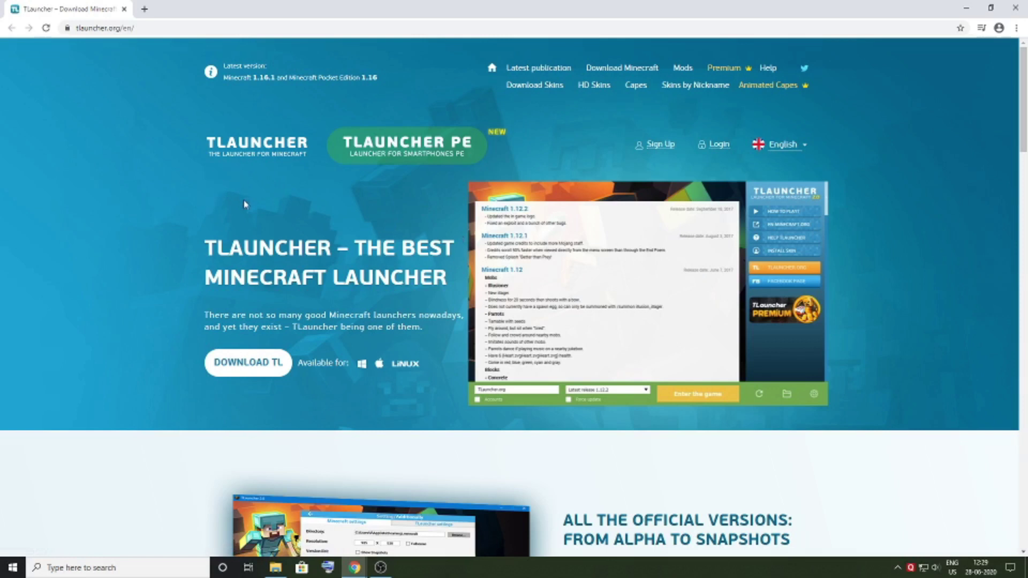
scroll(245, 208, down, 2)
scroll(410, 230, down, 1)
scroll(410, 230, up, 1)
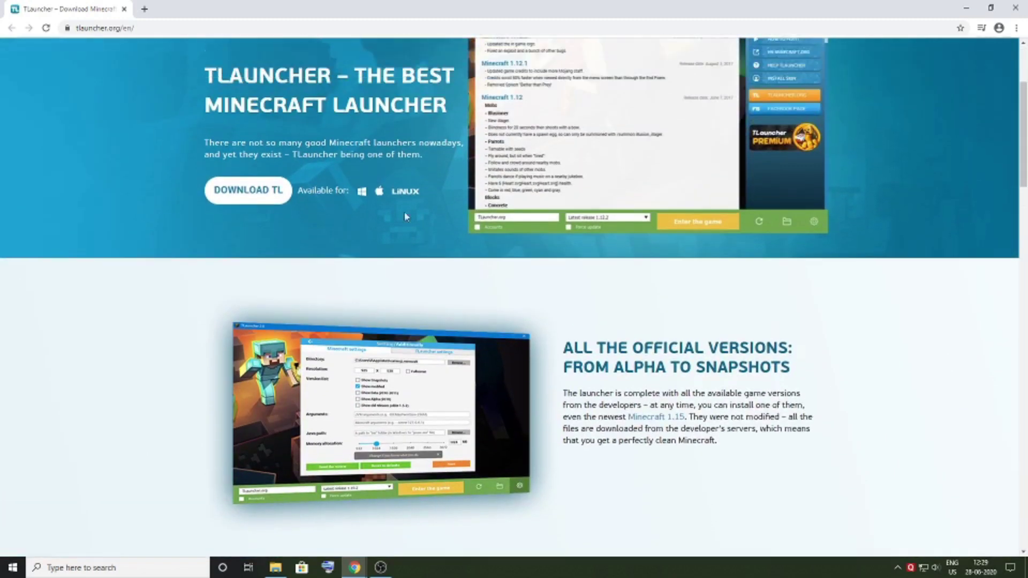
Download TLauncher-2.69-Installer-0.5.2.exe for Windows and delete the OBS entry from Chrome downloads.
click(276, 207)
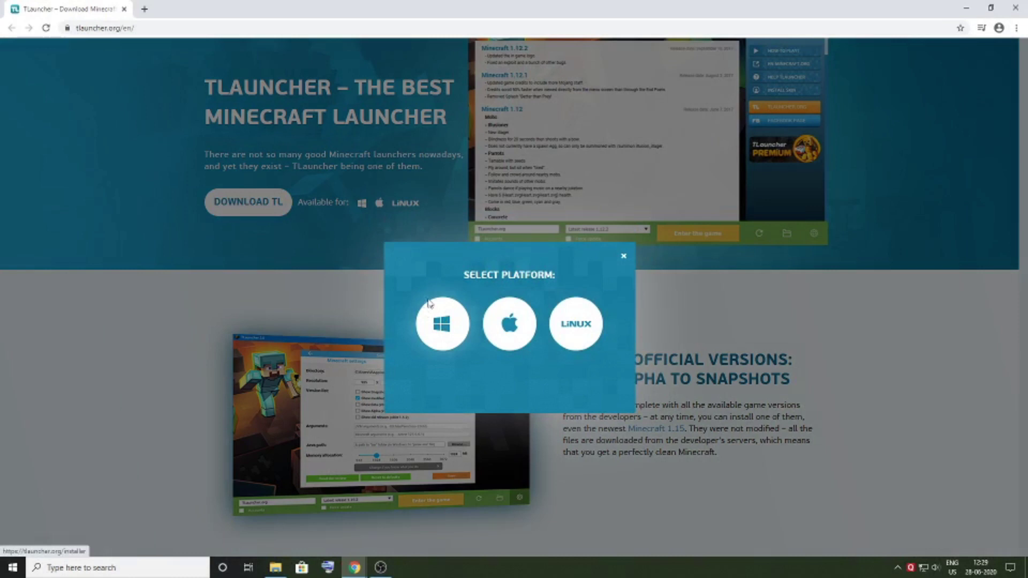
click(434, 335)
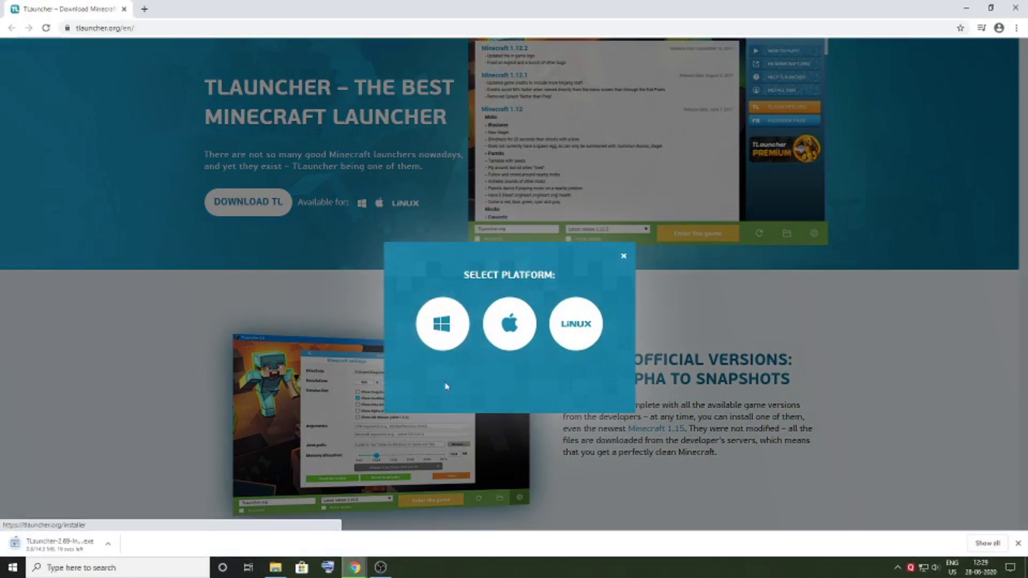
click(987, 543)
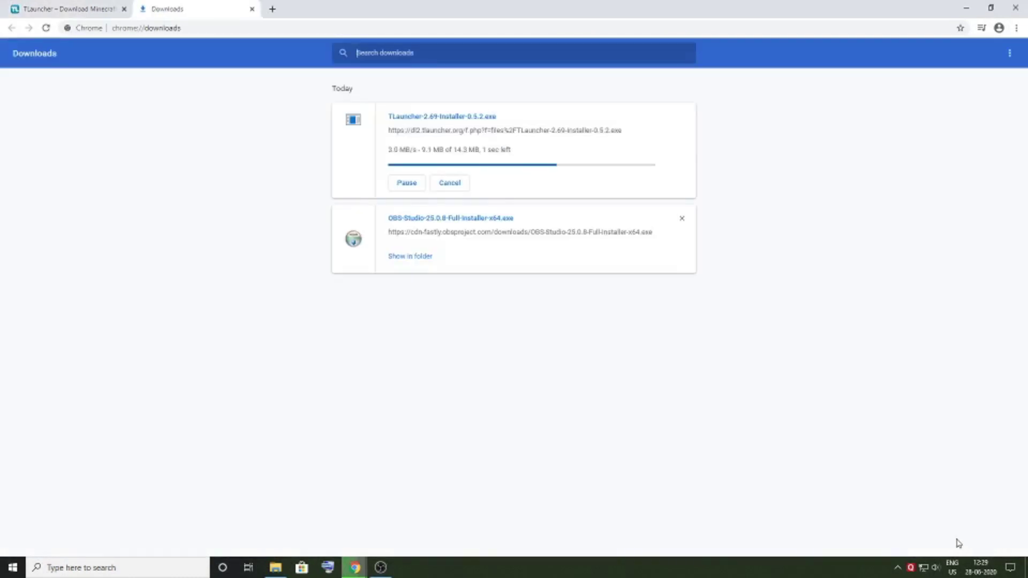
click(682, 219)
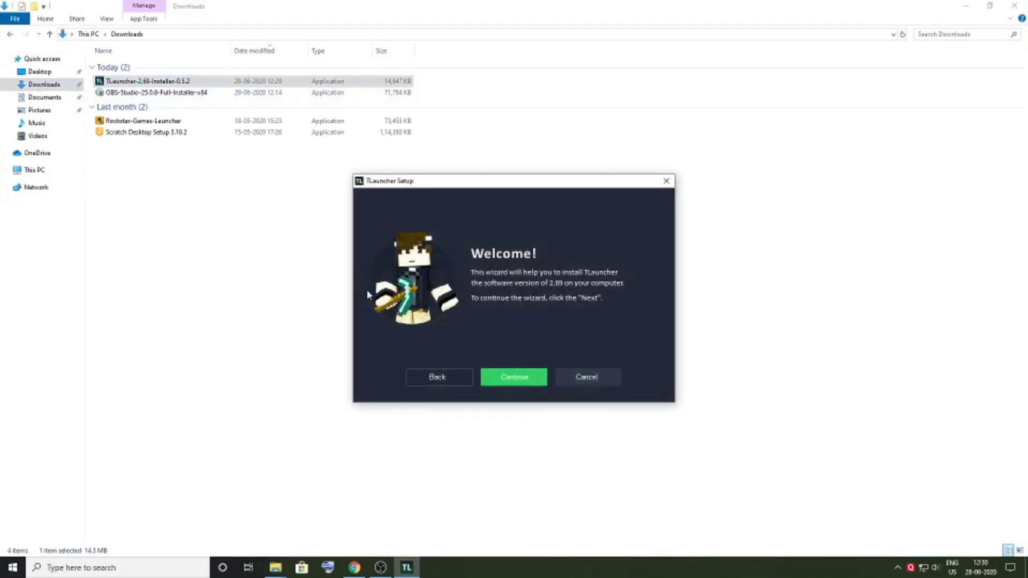
Accept the license and install TLauncher with 'Download and install Java' kept checked.
click(521, 379)
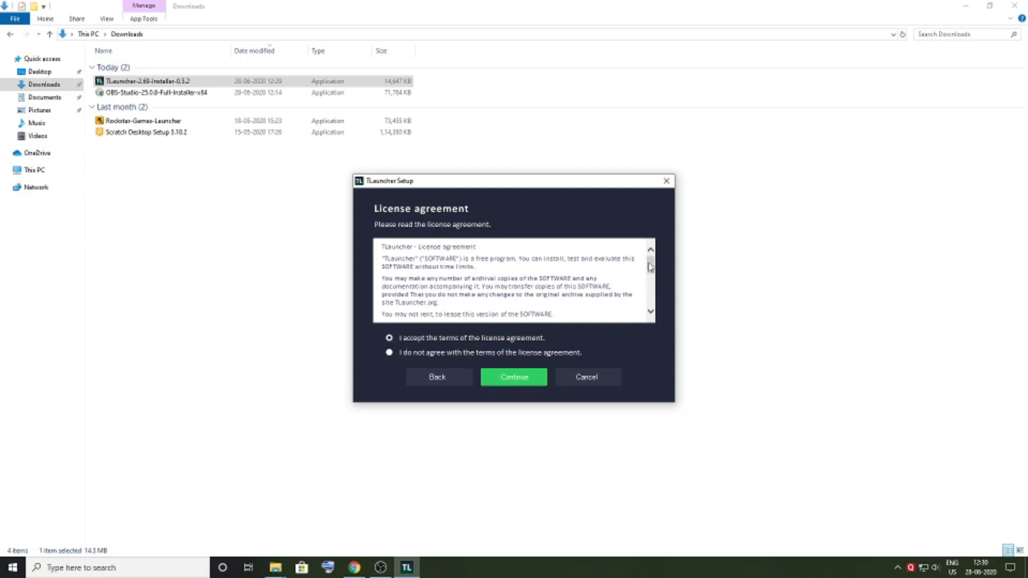
drag(649, 268, 649, 303)
click(530, 378)
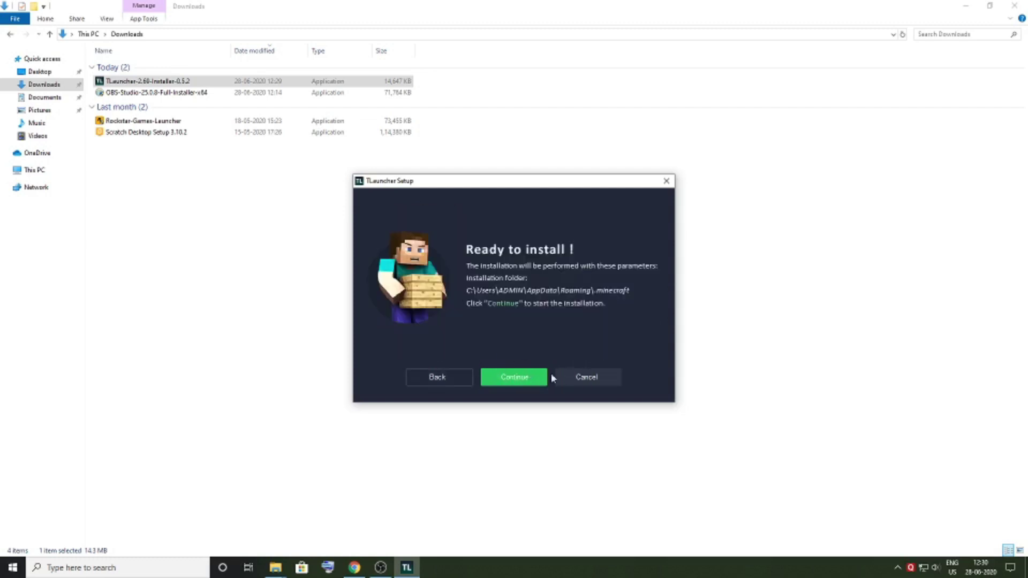
click(516, 378)
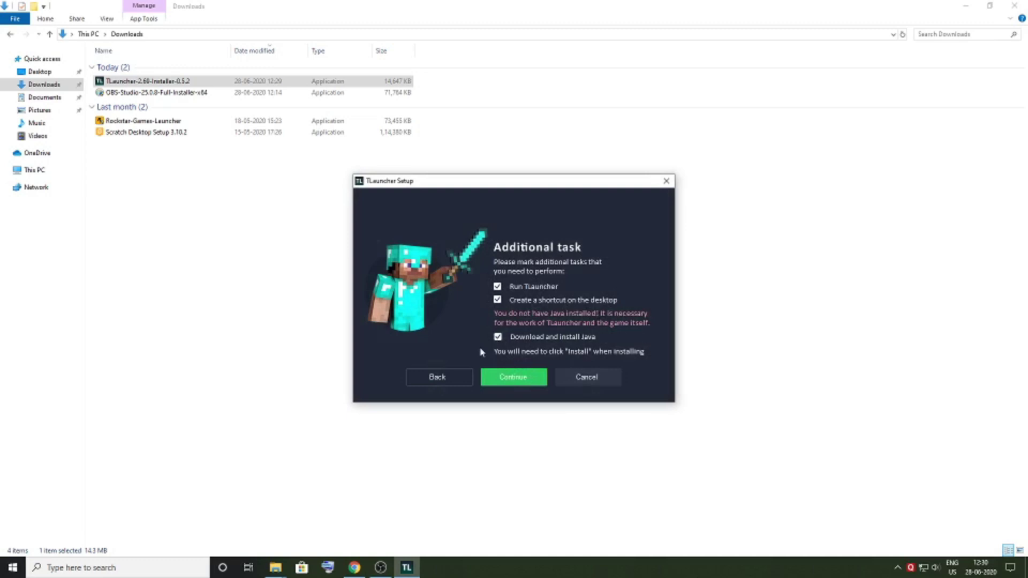
click(510, 381)
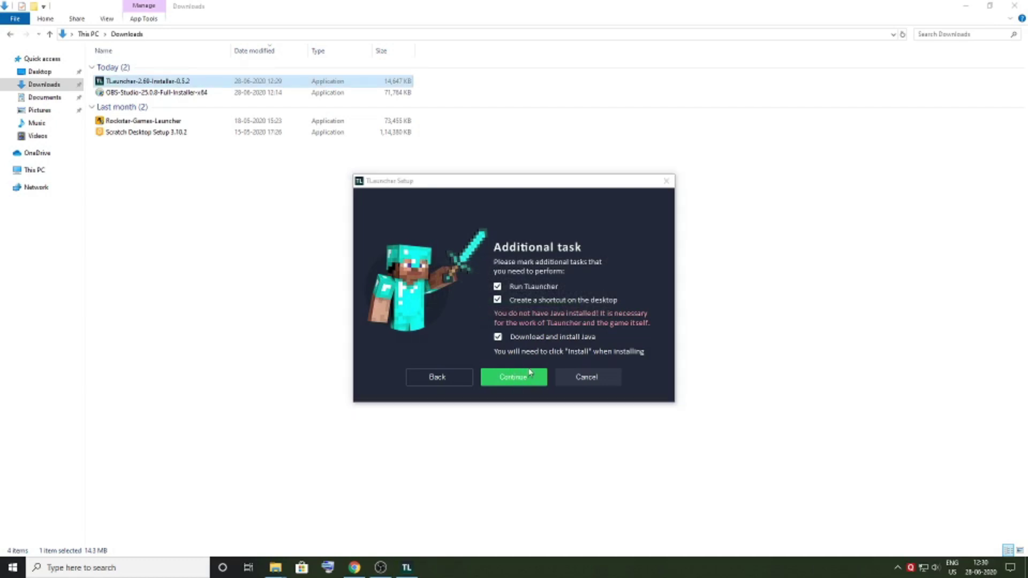
click(534, 376)
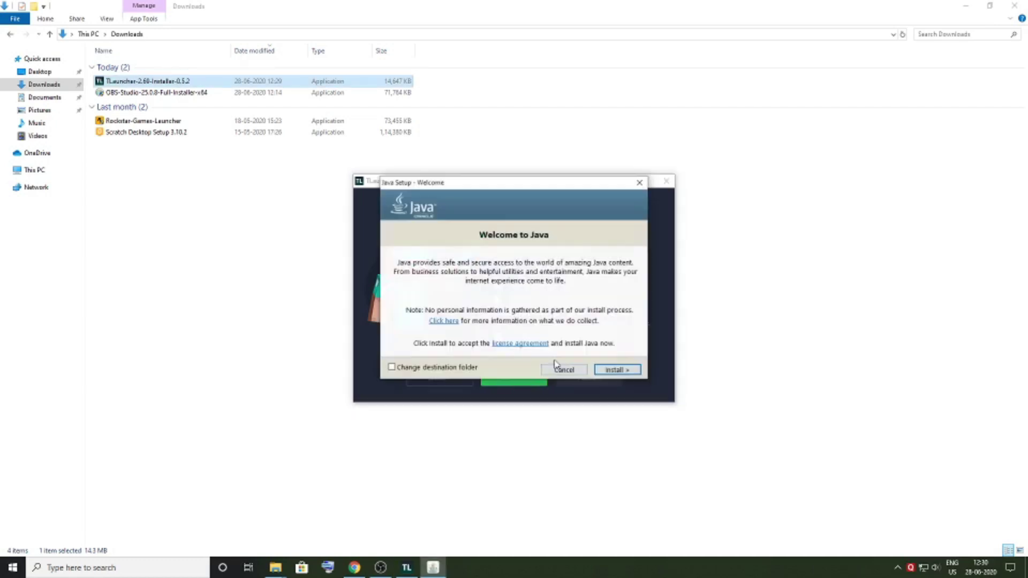
Install Java, then complete TLauncher Setup so the TLauncher 2.69 launcher opens.
click(625, 372)
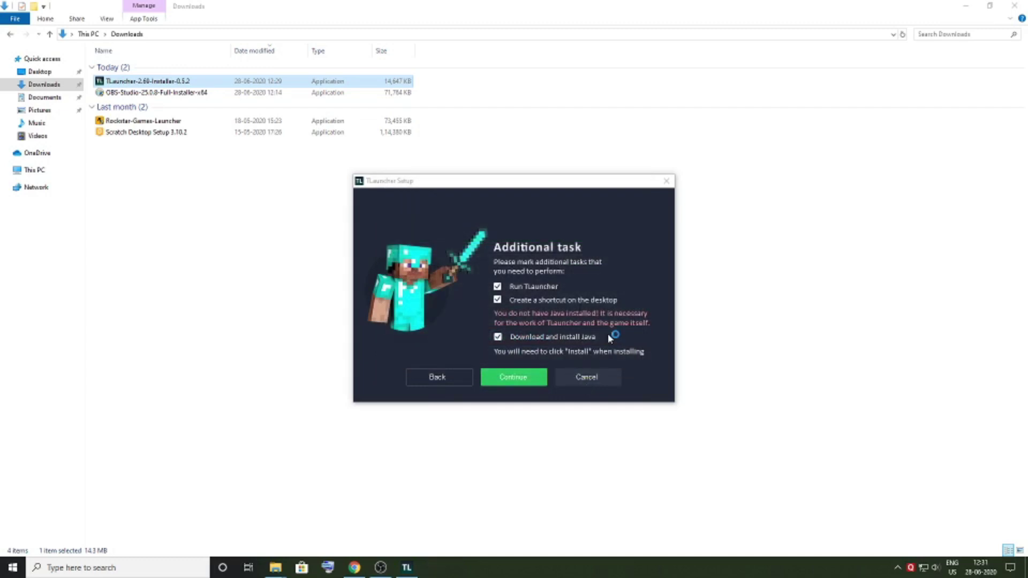
click(631, 371)
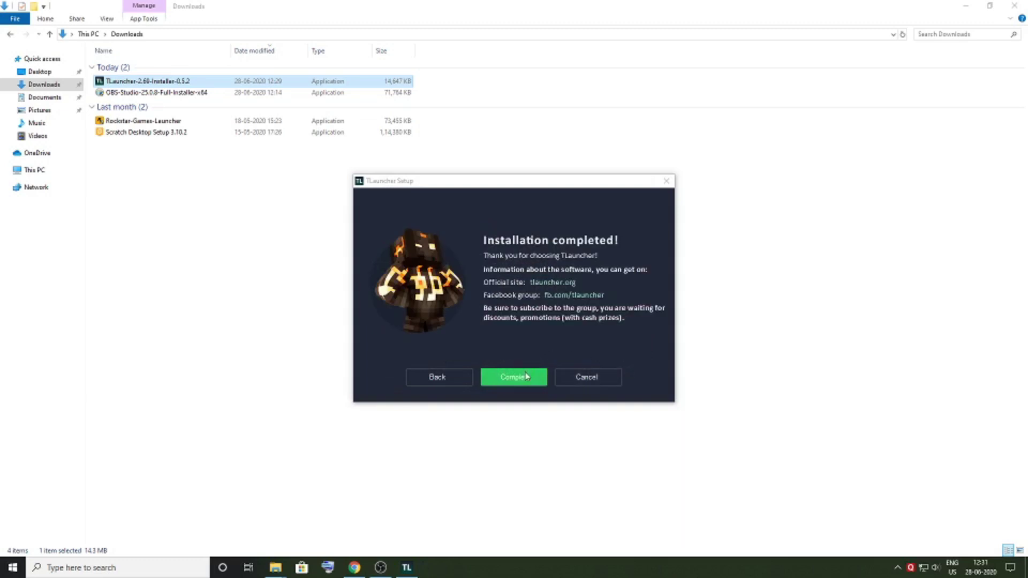
click(525, 381)
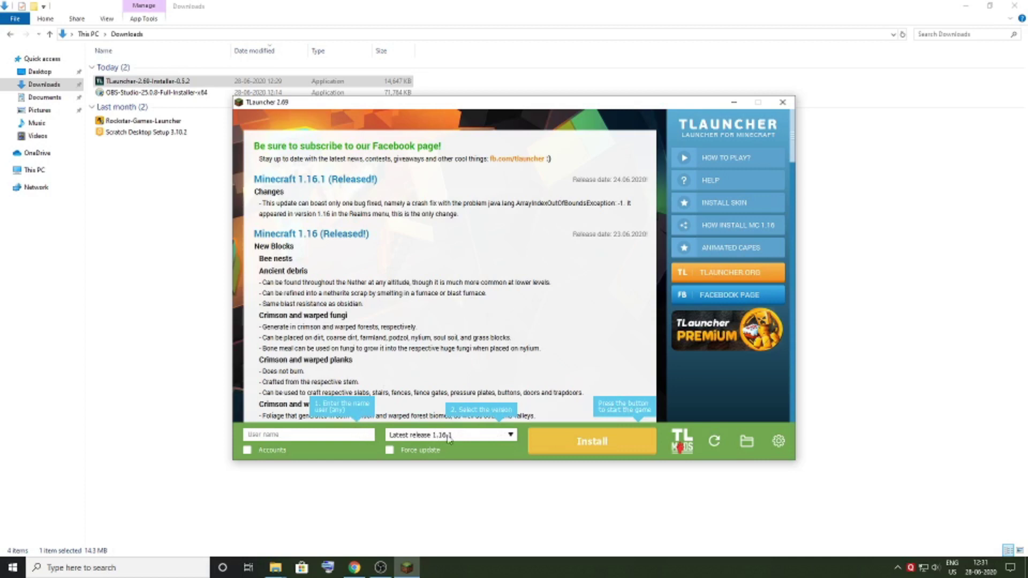
Keep Latest release 1.16.1, enter a player name, and install that Minecraft version.
click(489, 440)
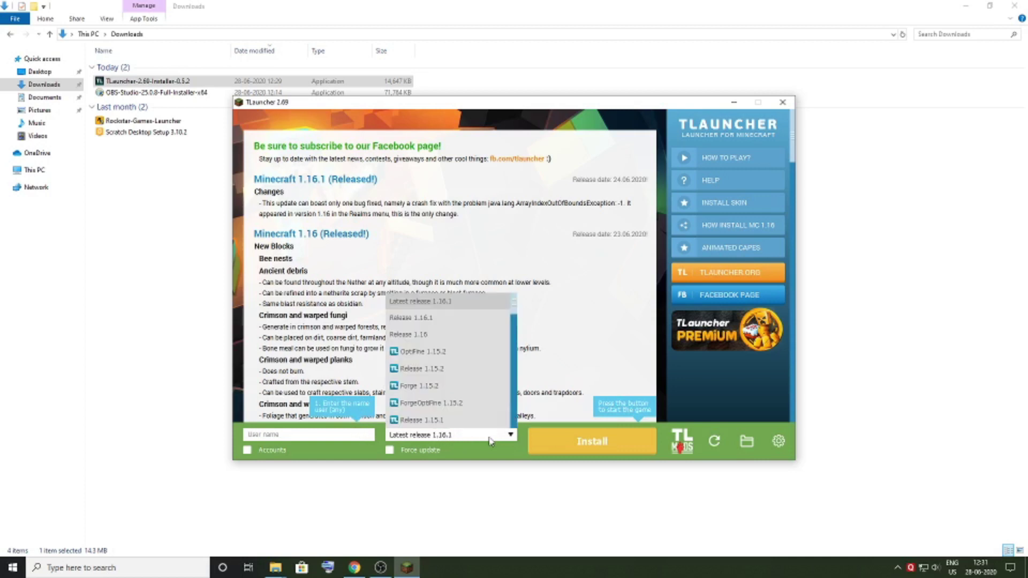
click(615, 348)
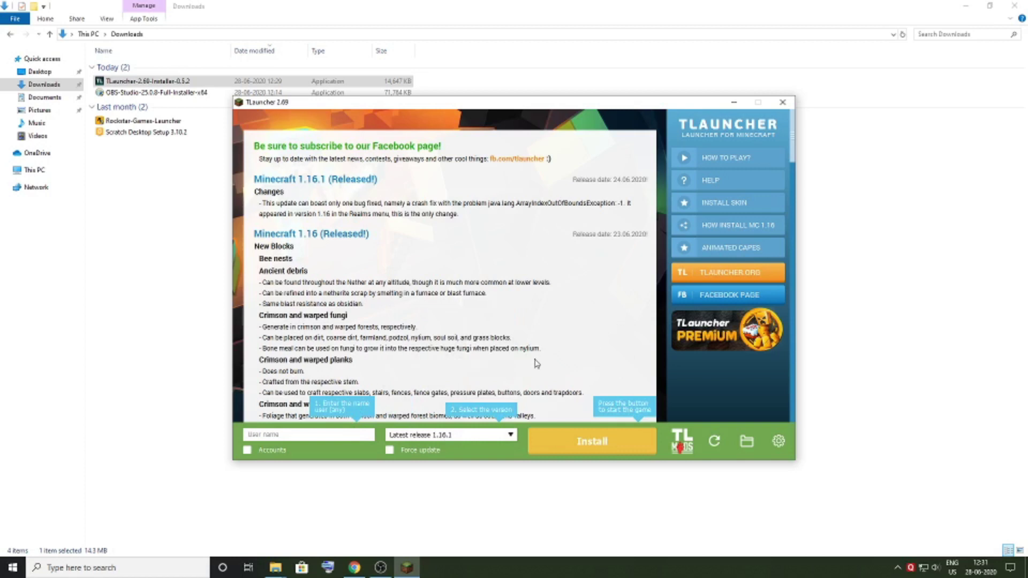
click(515, 328)
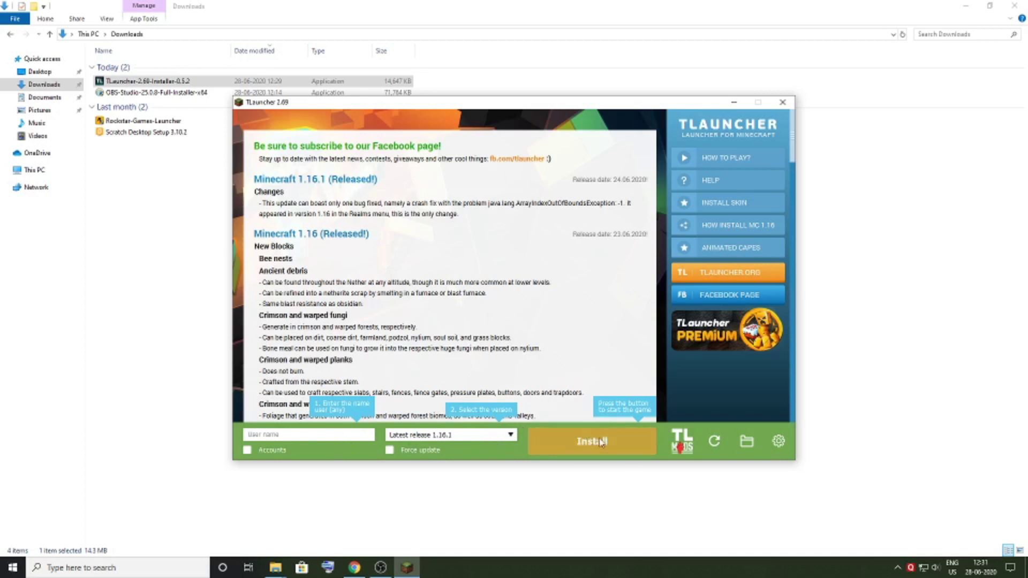
click(607, 451)
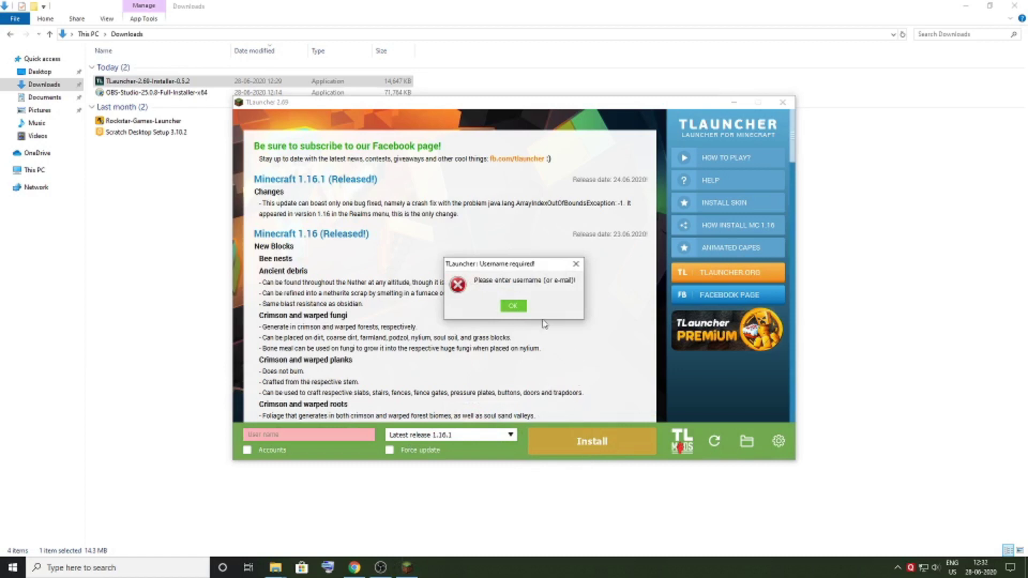
click(518, 310)
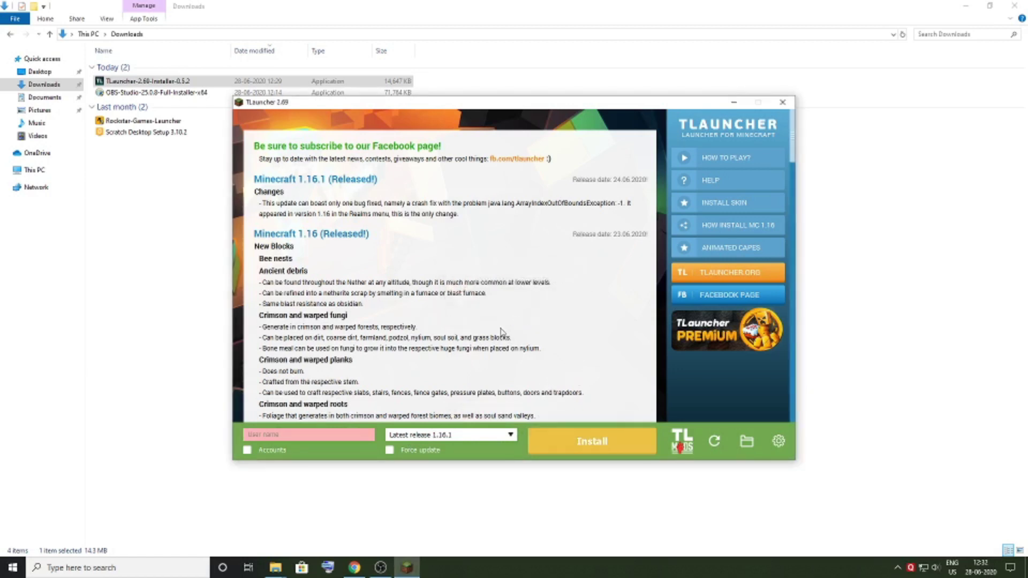
click(289, 435)
text(TechkyPlayz)
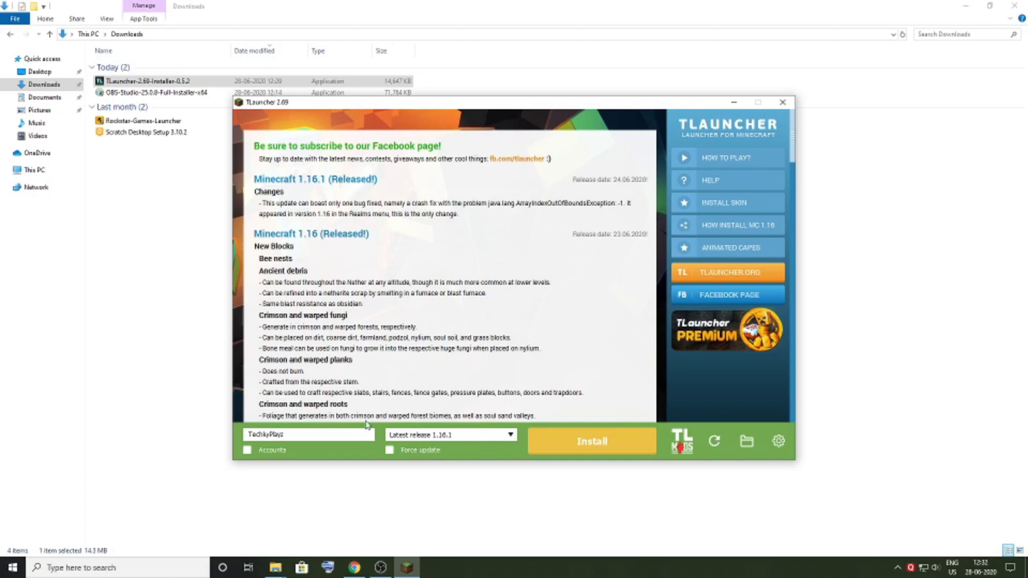
click(584, 444)
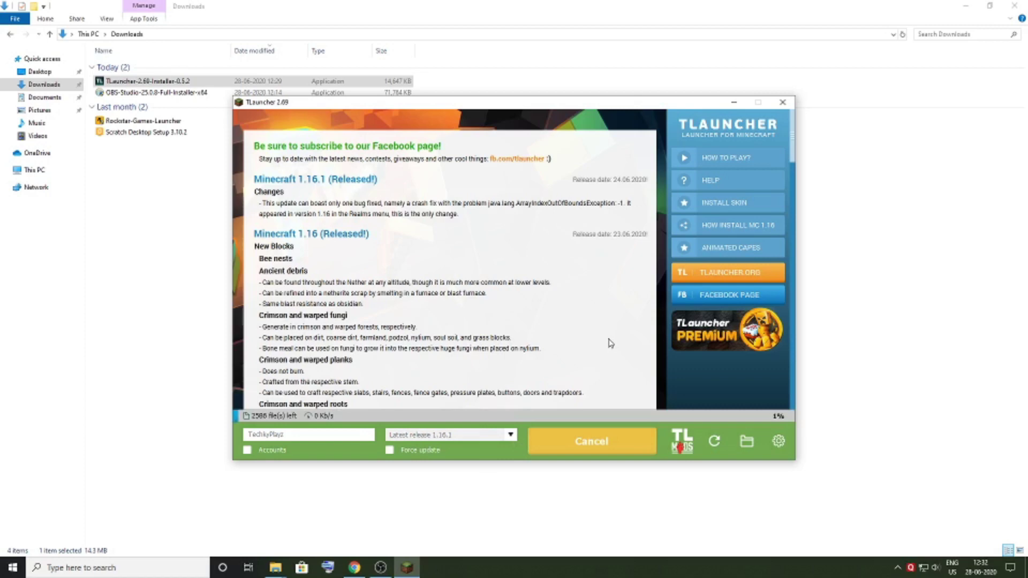
Minimize File Explorer and reposition TLauncher while Minecraft 1.16.1 finishes downloading and launches.
click(964, 5)
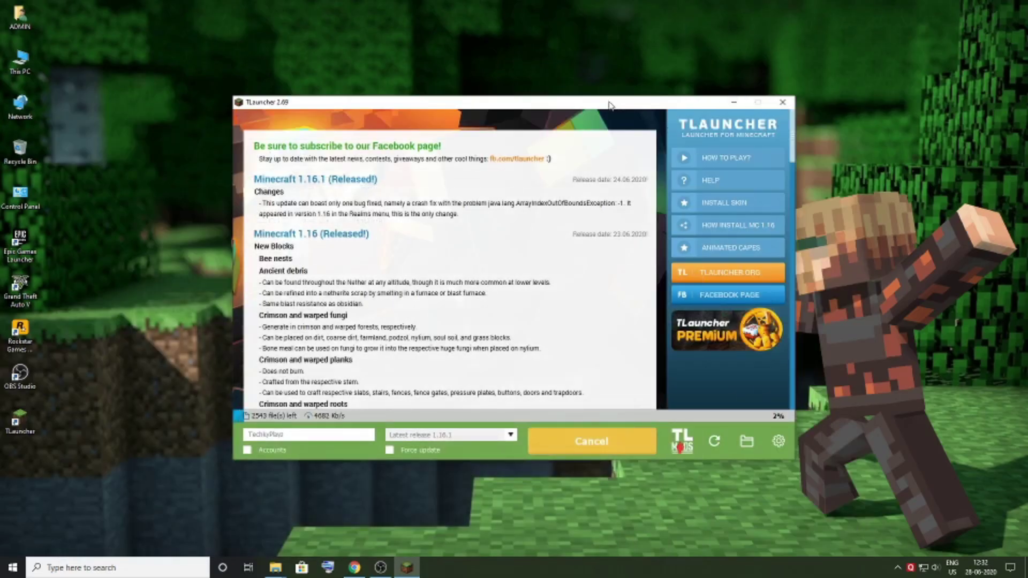
drag(610, 104, 601, 86)
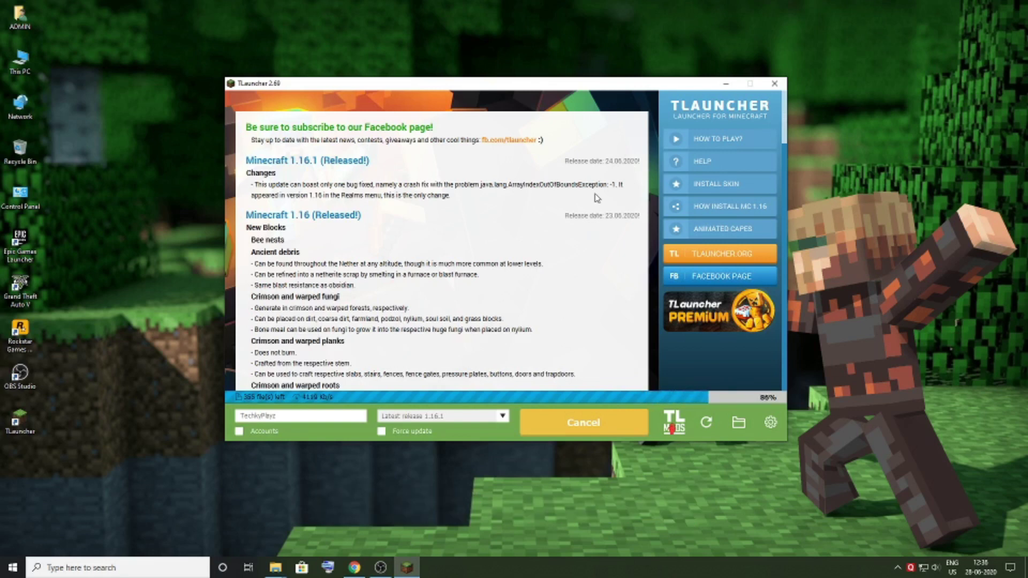
scroll(595, 197, down, 3)
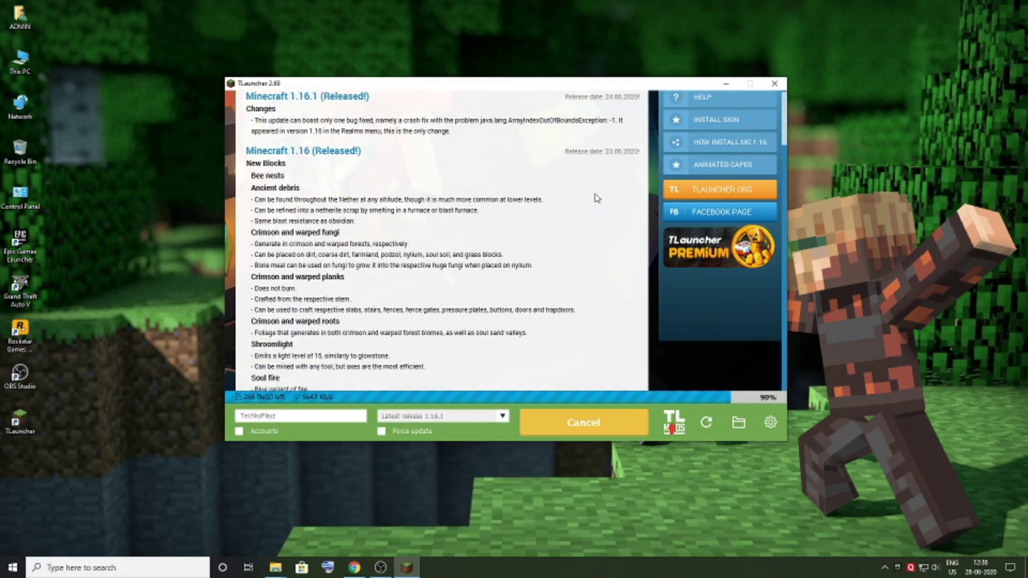
scroll(595, 197, down, 2)
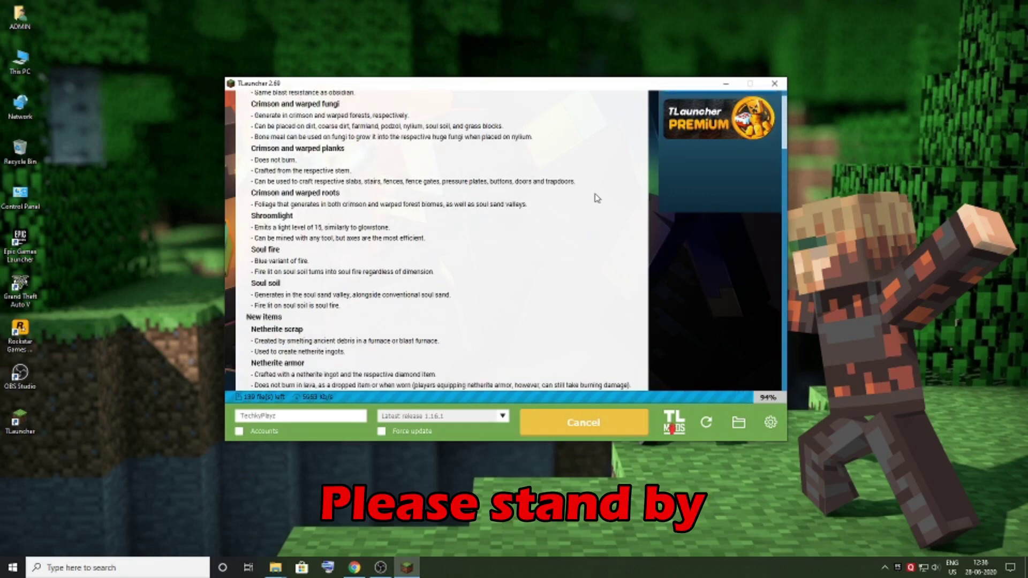
scroll(595, 197, down, 3)
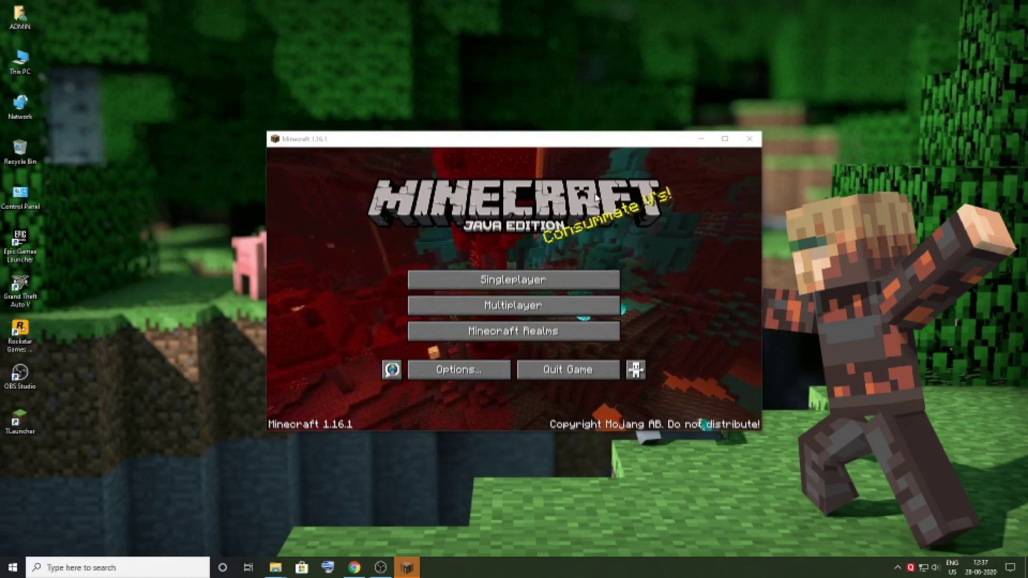
Maximize Minecraft, then back out of Create New World and the Multiplayer caution screen.
click(726, 141)
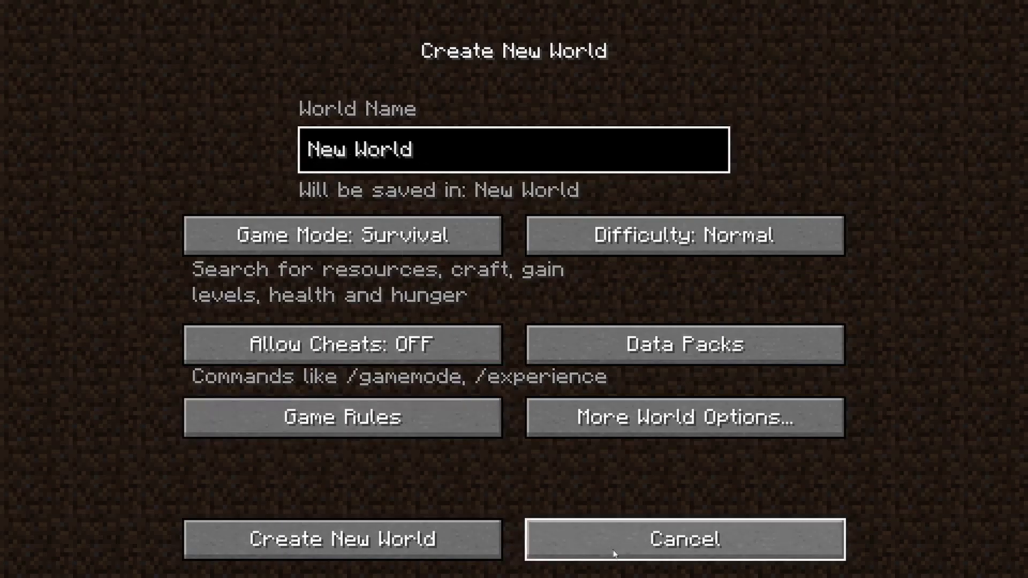
click(614, 554)
click(529, 329)
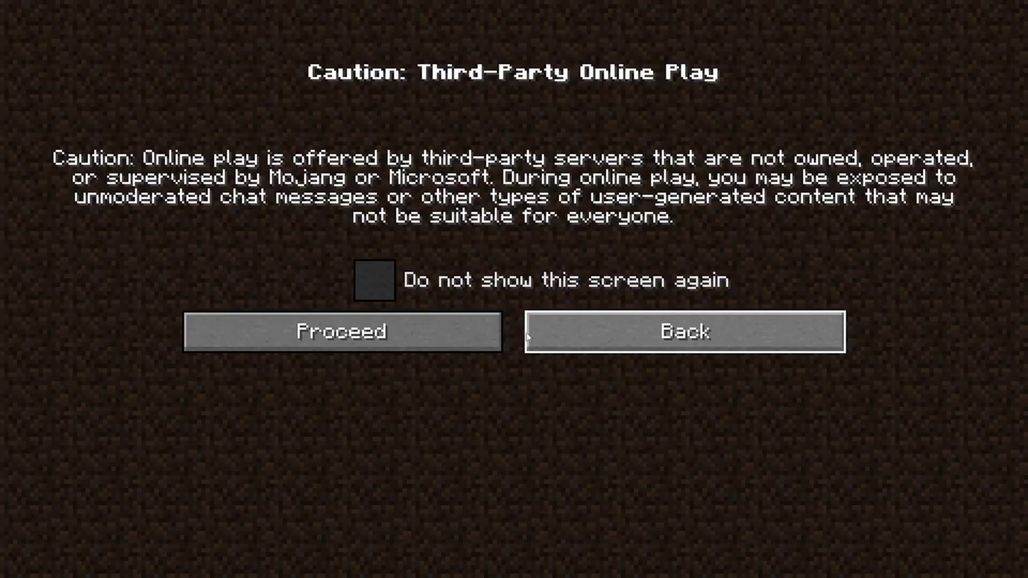
click(534, 344)
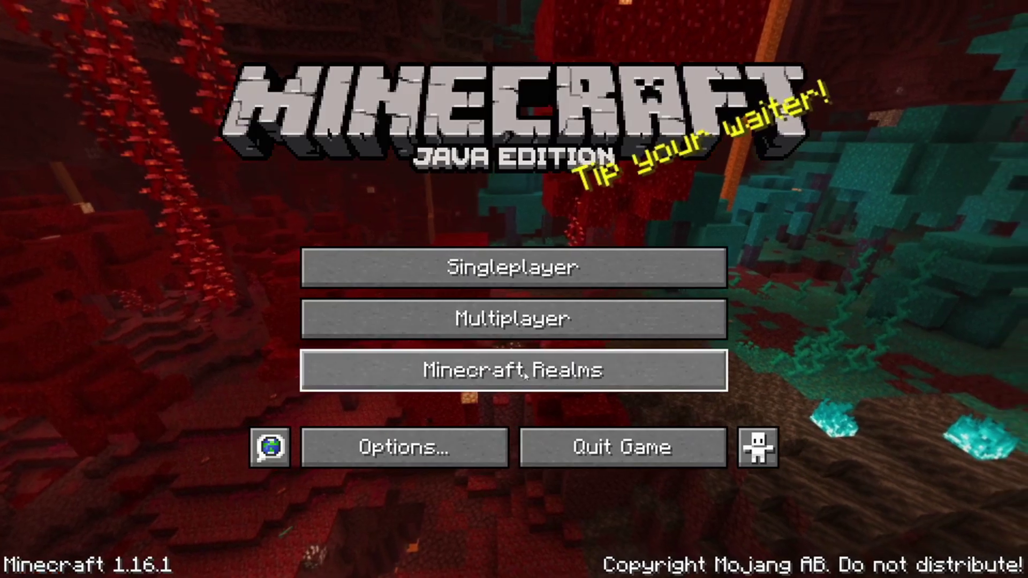